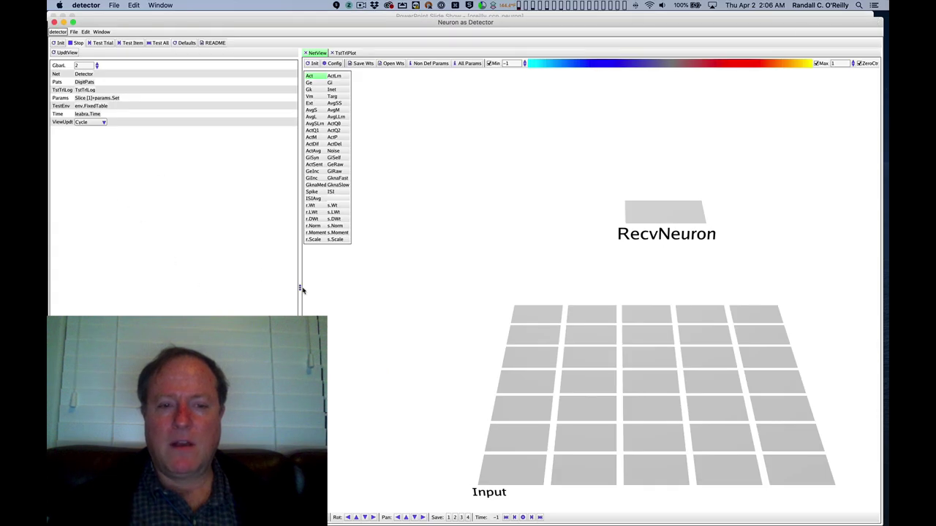
Step: Drag the splitter left so the NetView shows RecvNeuron and the 5×7 Input layer larger
{"action": "left_click_drag", "start_coordinate": [302, 290], "coordinate": [189, 288]}
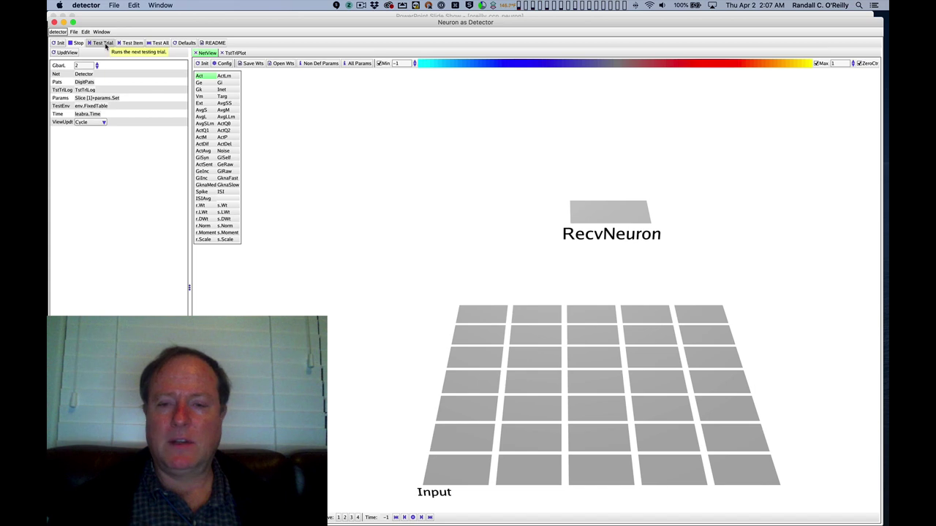
Step: Run Test Trial through the digit patterns until the 8 makes RecvNeuron strongly active
{"action": "left_click", "coordinate": [105, 44]}
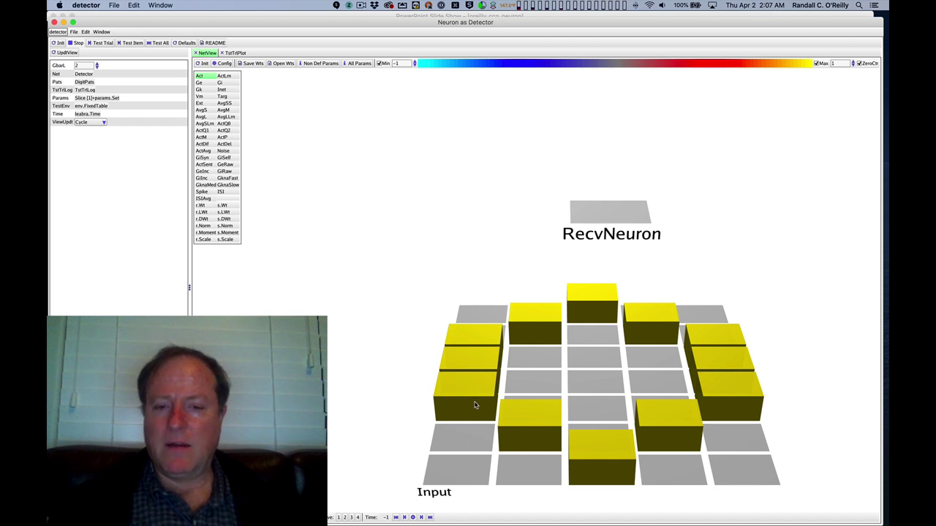
{"action": "mouse_move", "coordinate": [474, 404]}
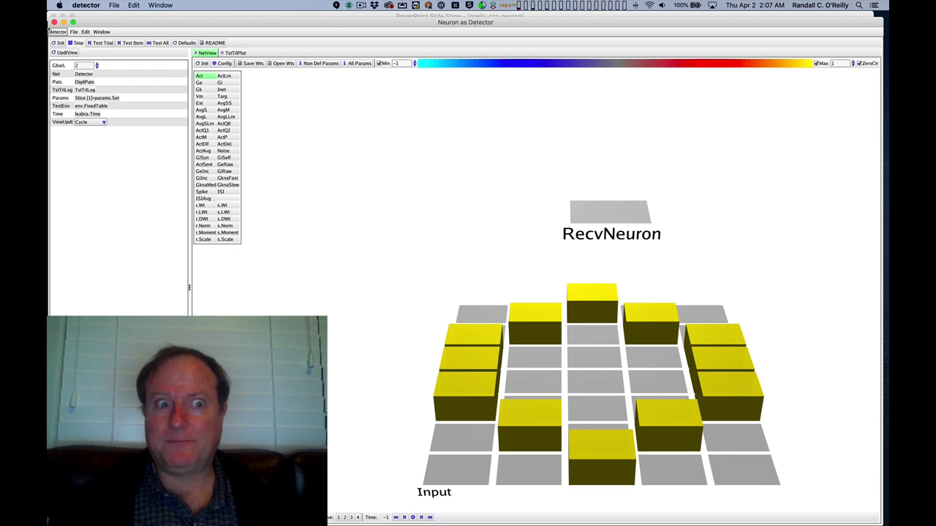
{"action": "left_click", "coordinate": [101, 42]}
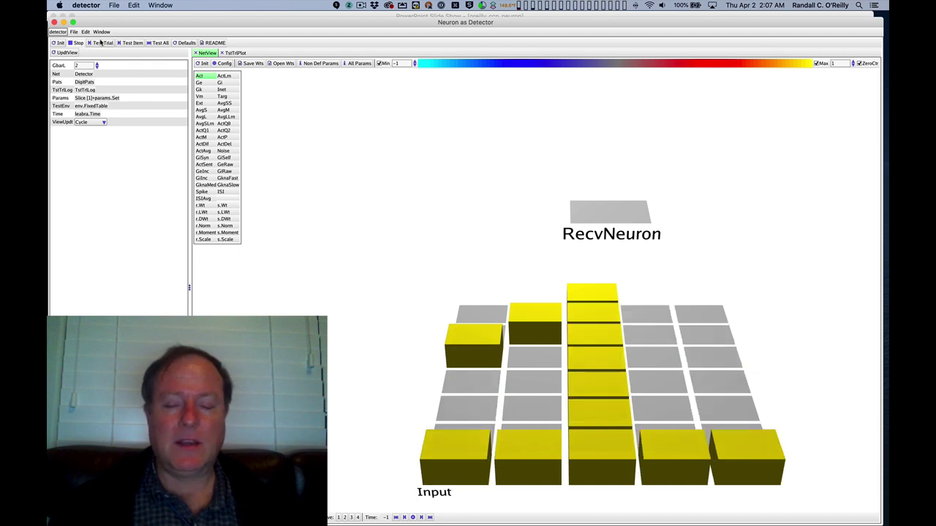
{"action": "left_click", "coordinate": [101, 42]}
{"action": "left_click", "coordinate": [101, 43]}
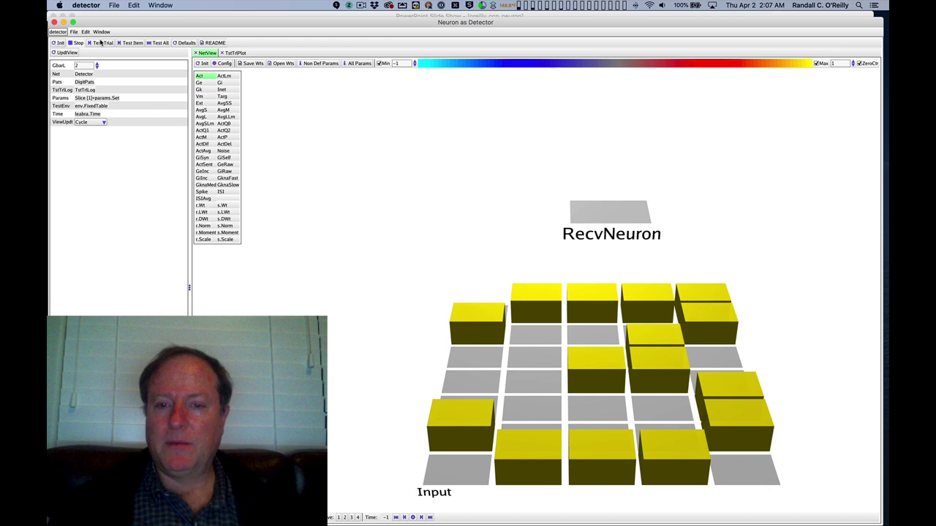
{"action": "left_click", "coordinate": [100, 42]}
{"action": "left_click", "coordinate": [101, 42]}
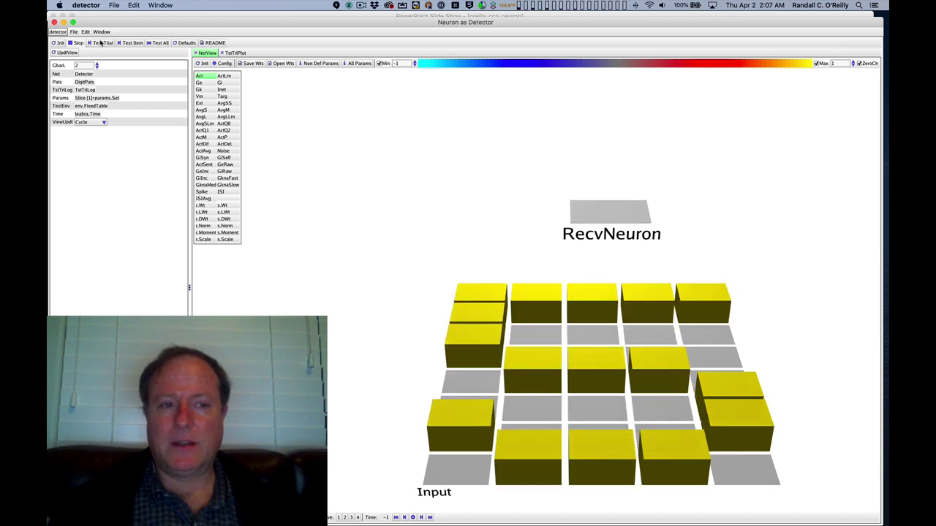
{"action": "left_click", "coordinate": [101, 42]}
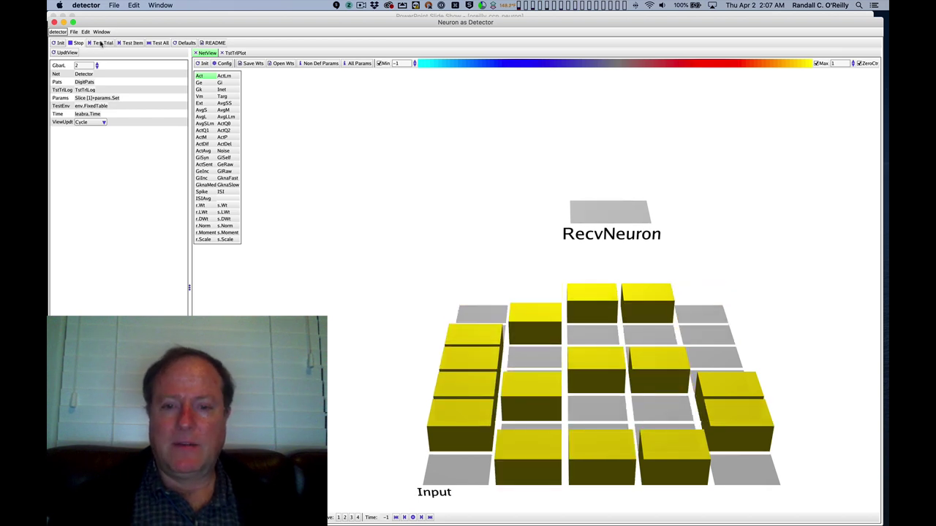
{"action": "left_click", "coordinate": [101, 43]}
{"action": "left_click", "coordinate": [101, 43]}
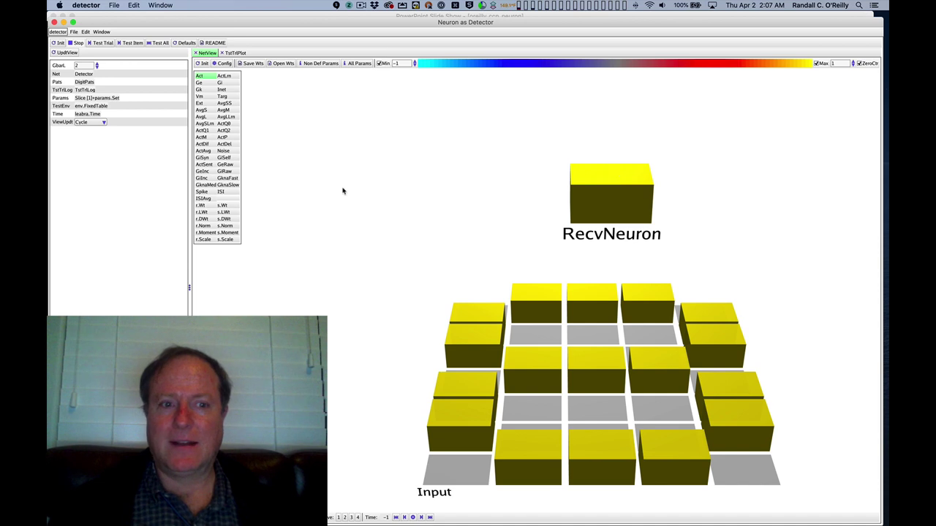
Step: Display r.Wt for the RecvNeuron unit, showing its digit-8-shaped receiving weights on the Input grid
{"action": "left_click", "coordinate": [201, 208]}
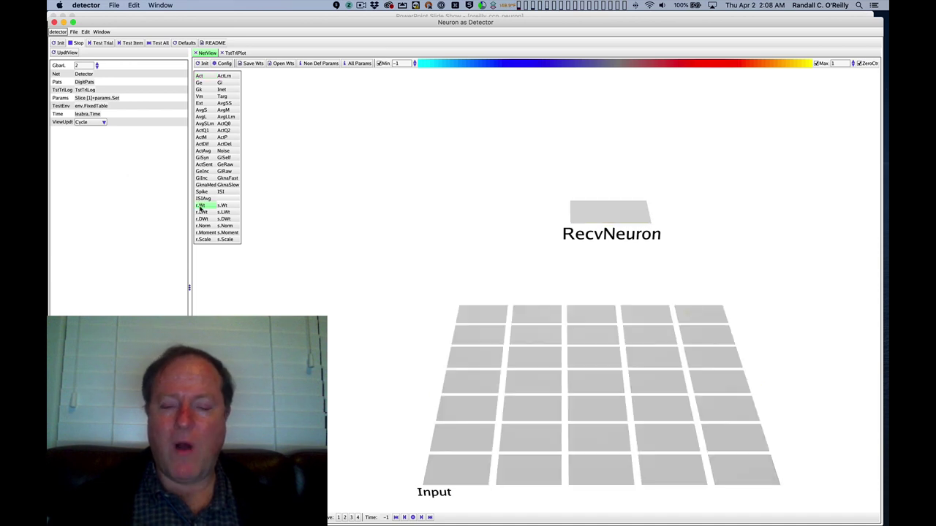
{"action": "left_click", "coordinate": [606, 220]}
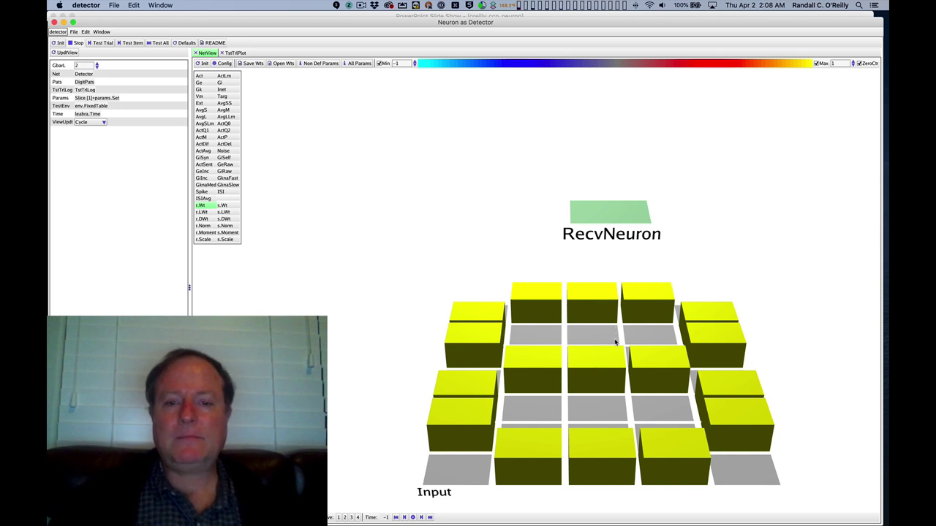
{"action": "mouse_move", "coordinate": [610, 336]}
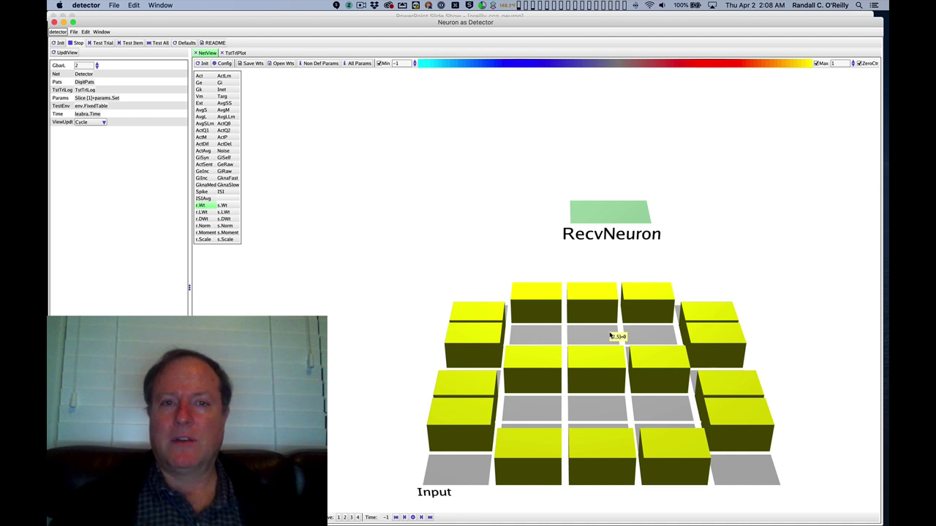
{"action": "mouse_move", "coordinate": [665, 378]}
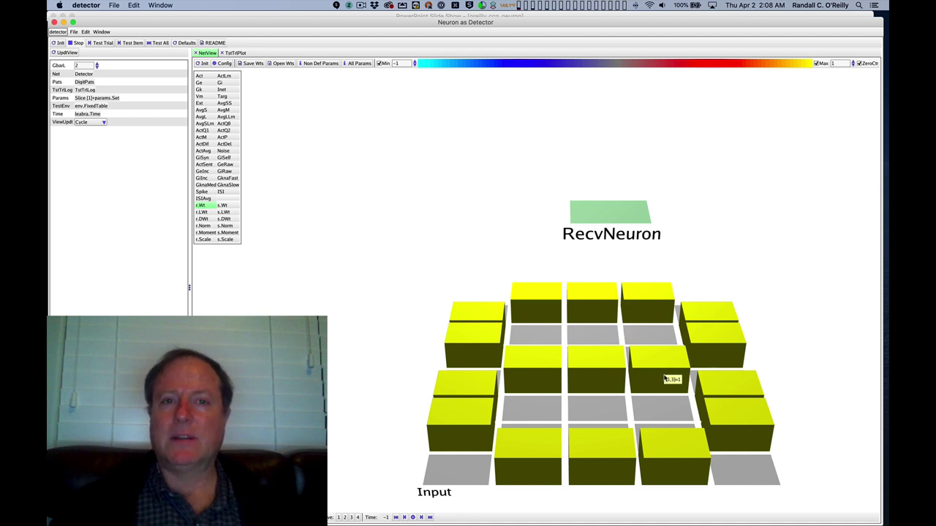
Step: Run the next digit trial with Ge shown, then toggle between Act and Ge to compare RecvNeuron
{"action": "left_click", "coordinate": [207, 83]}
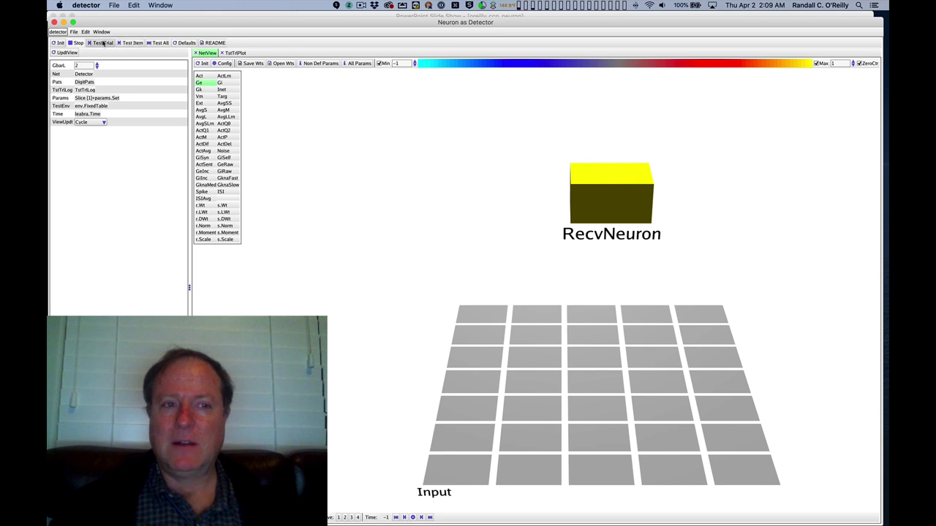
{"action": "left_click", "coordinate": [104, 43]}
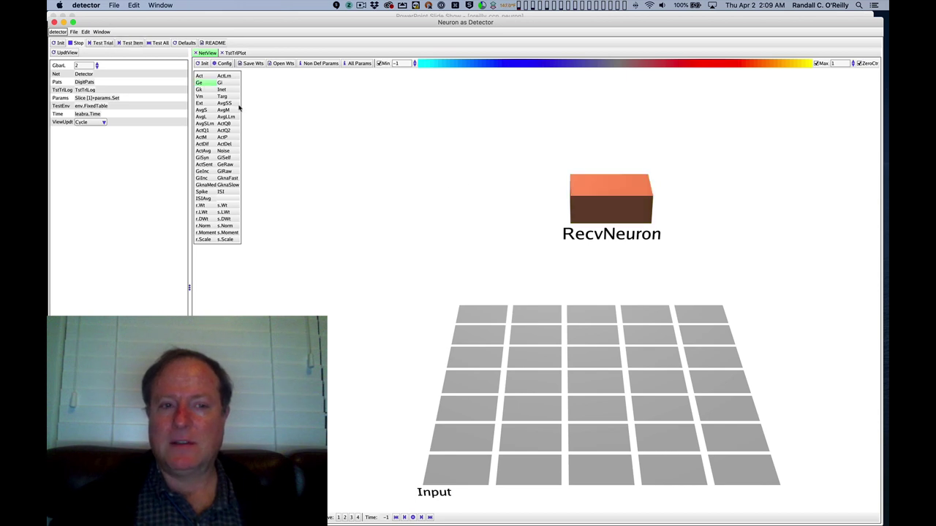
{"action": "left_click", "coordinate": [203, 76]}
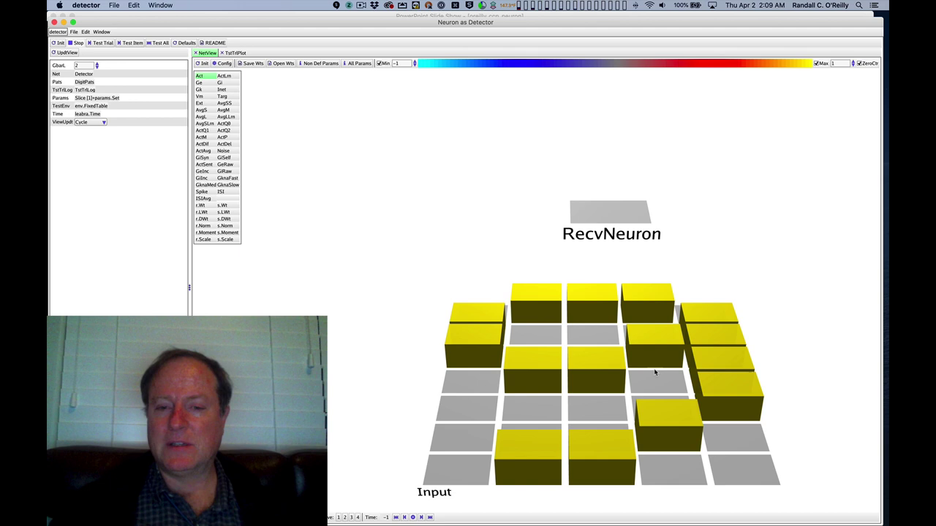
{"action": "left_click", "coordinate": [201, 82]}
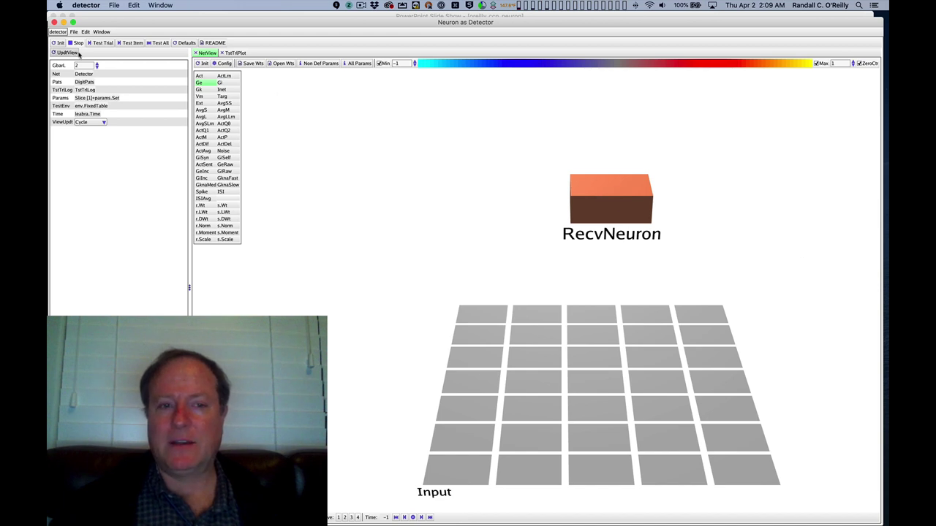
{"action": "left_click", "coordinate": [206, 77]}
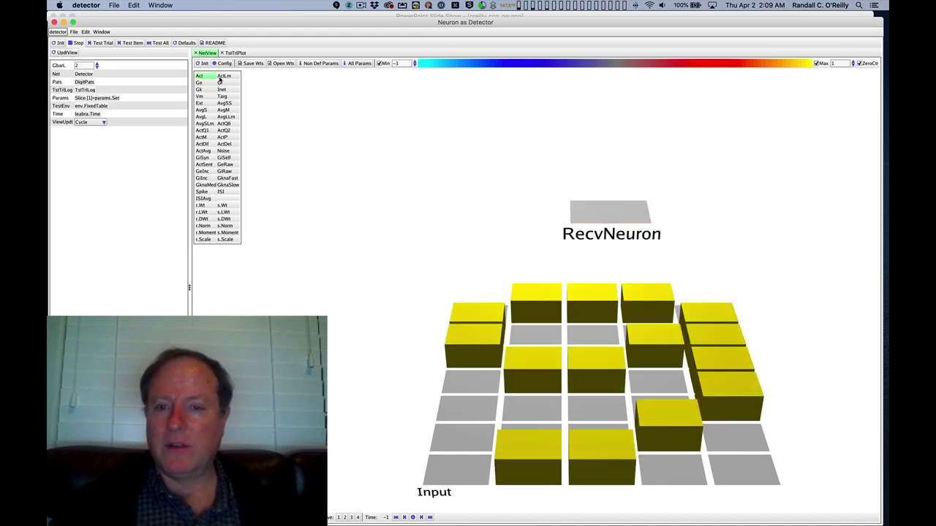
{"action": "mouse_move", "coordinate": [606, 226]}
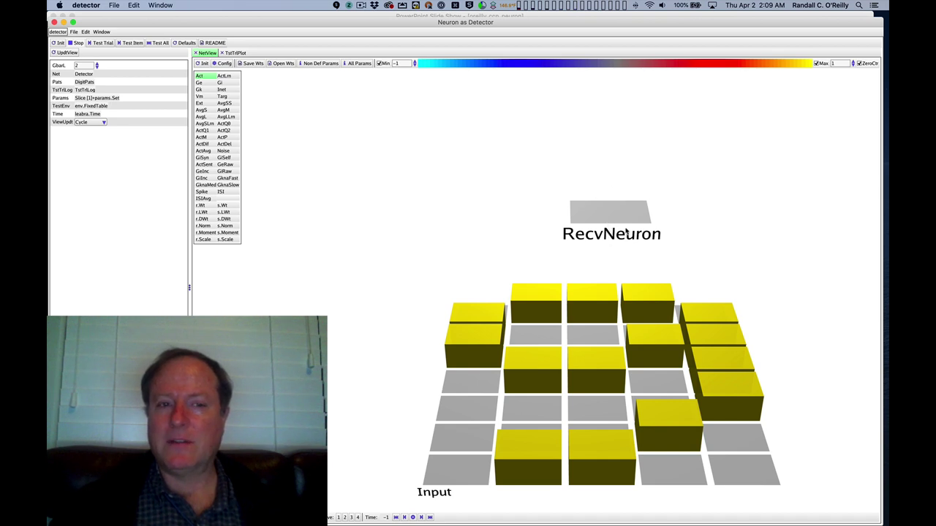
Step: Apply leak GbarL 1.5 and run a first test trial with it
{"action": "left_click", "coordinate": [107, 46]}
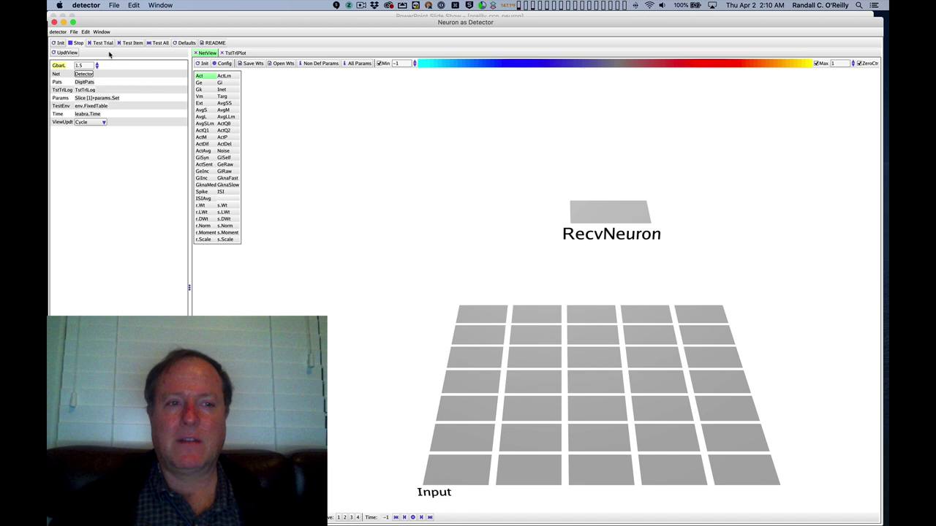
{"action": "left_click", "coordinate": [106, 45]}
{"action": "left_click", "coordinate": [106, 44]}
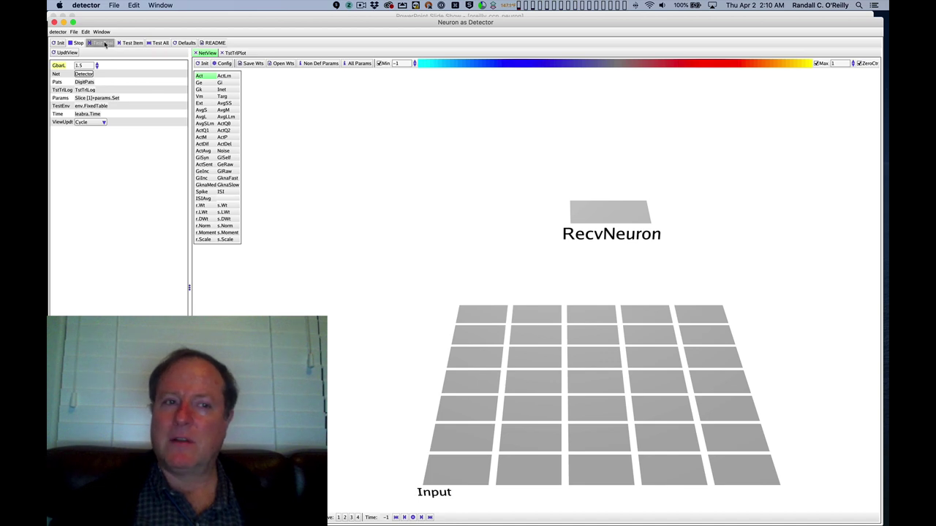
Step: Step through the remaining digits until RecvNeuron fires strongly on the 8 pattern
{"action": "left_click", "coordinate": [105, 44]}
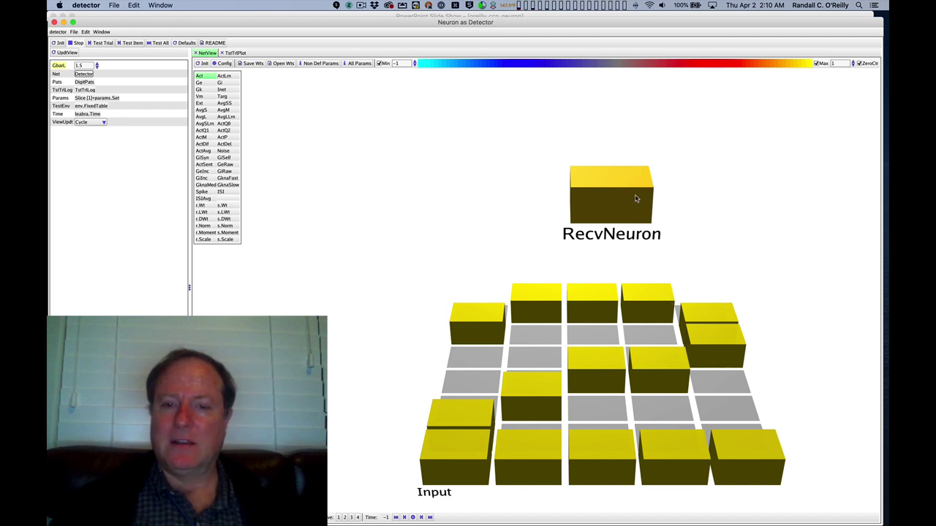
{"action": "left_click", "coordinate": [104, 44]}
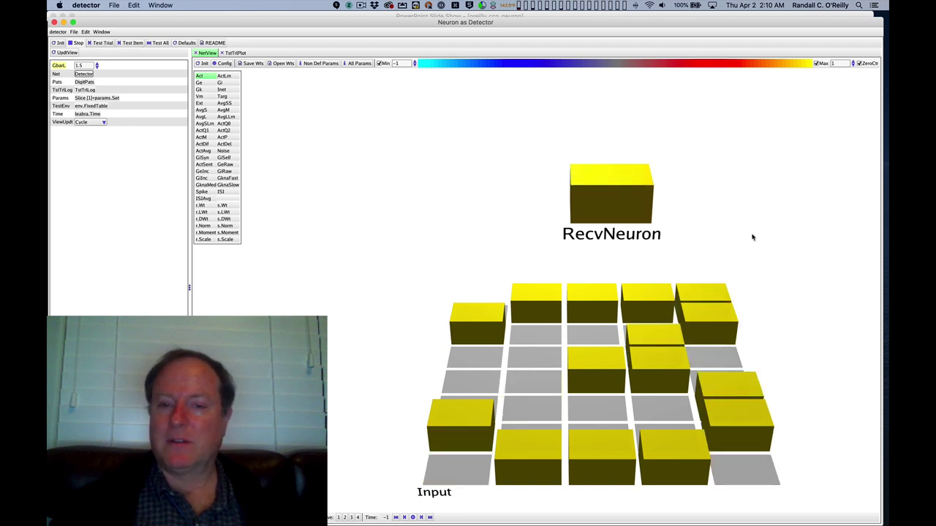
{"action": "left_click", "coordinate": [102, 44]}
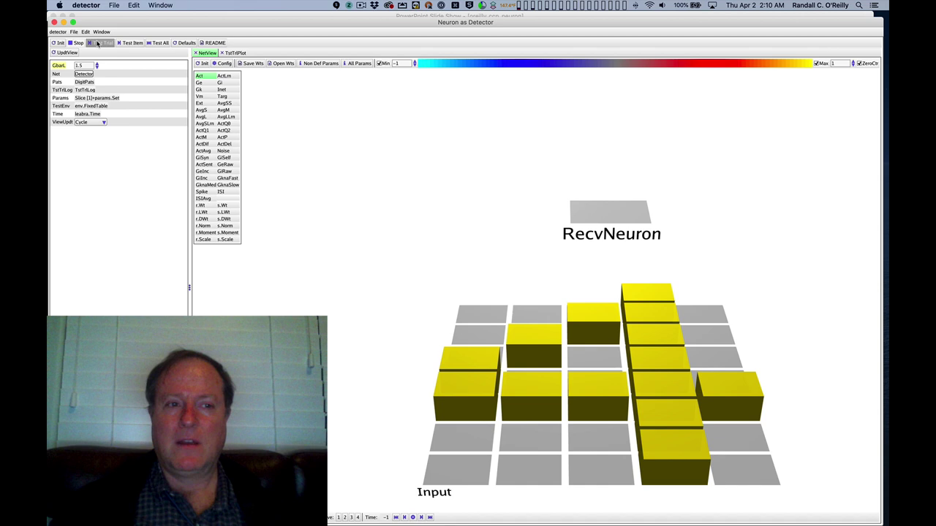
{"action": "left_click", "coordinate": [97, 44]}
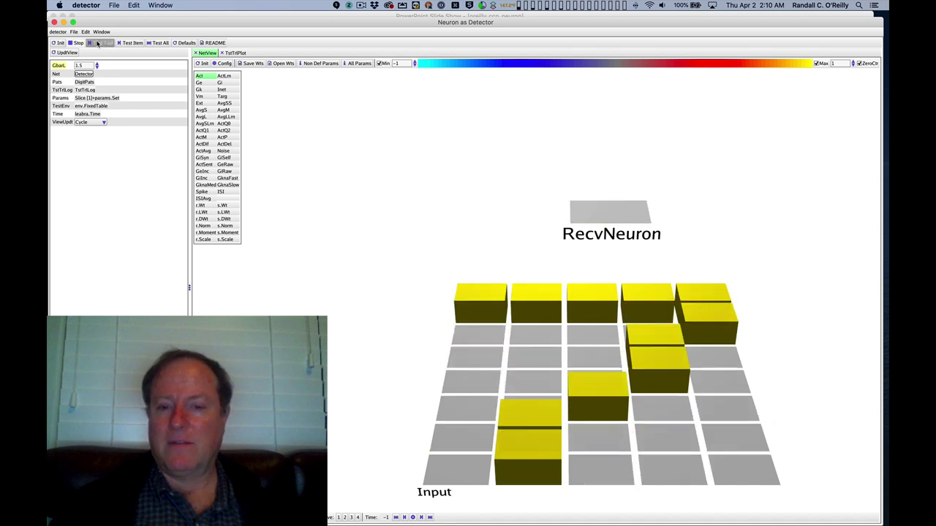
{"action": "left_click", "coordinate": [97, 44]}
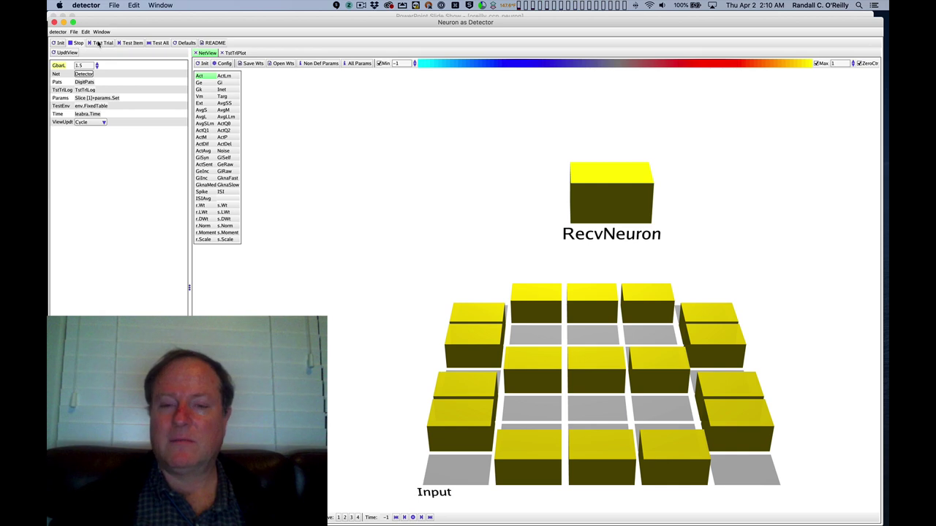
{"action": "left_click", "coordinate": [98, 44]}
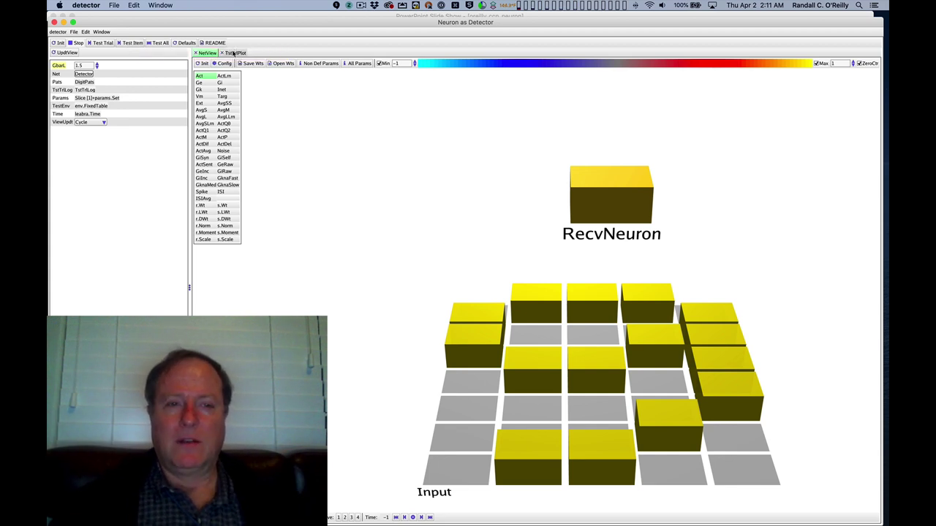
Step: Show the TstTrlPlot graph of RecvNeuron's Ge and Act across the digit trials
{"action": "left_click", "coordinate": [233, 54]}
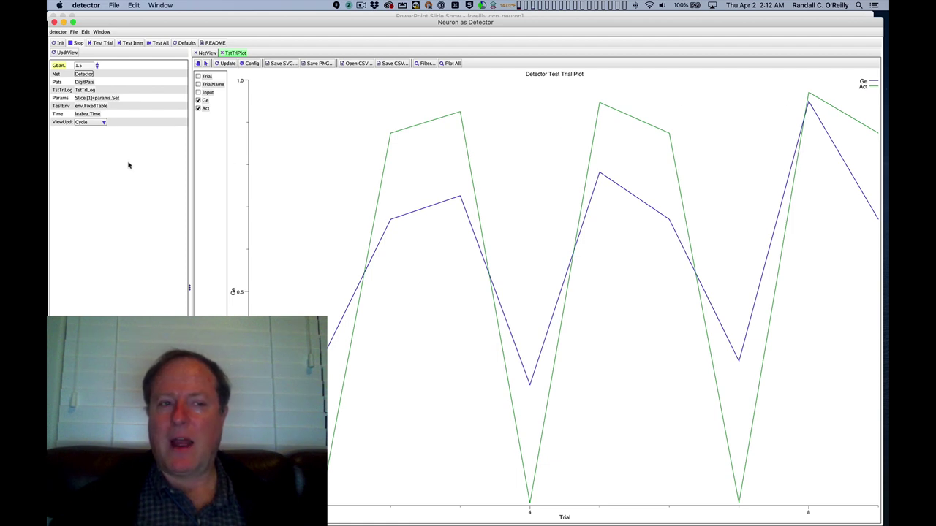
Step: Set leak GbarL to 1.8 and retest all digits, leaving Act peaking only near trials 5 and 8
{"action": "key", "text": "Up"}
{"action": "key", "text": "Up"}
{"action": "key", "text": "Up"}
{"action": "left_click", "coordinate": [156, 44]}
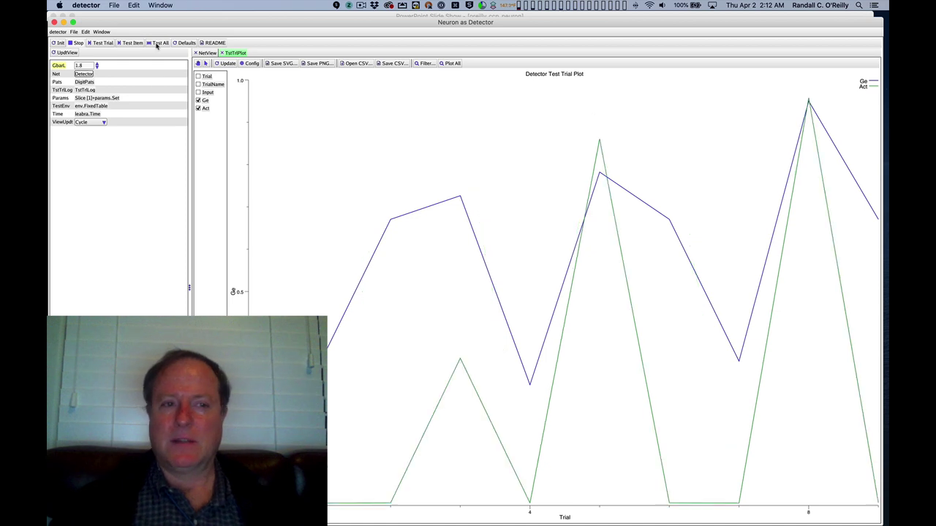
{"action": "left_click", "coordinate": [78, 65]}
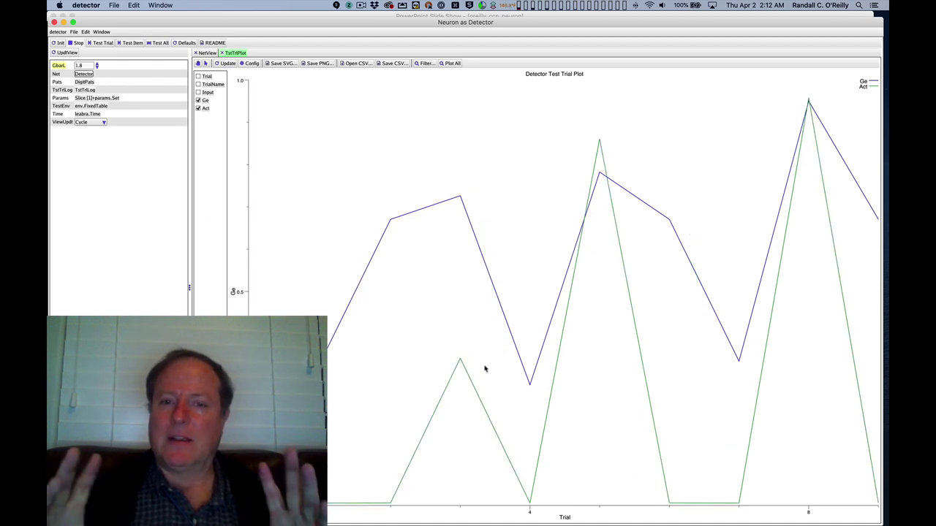